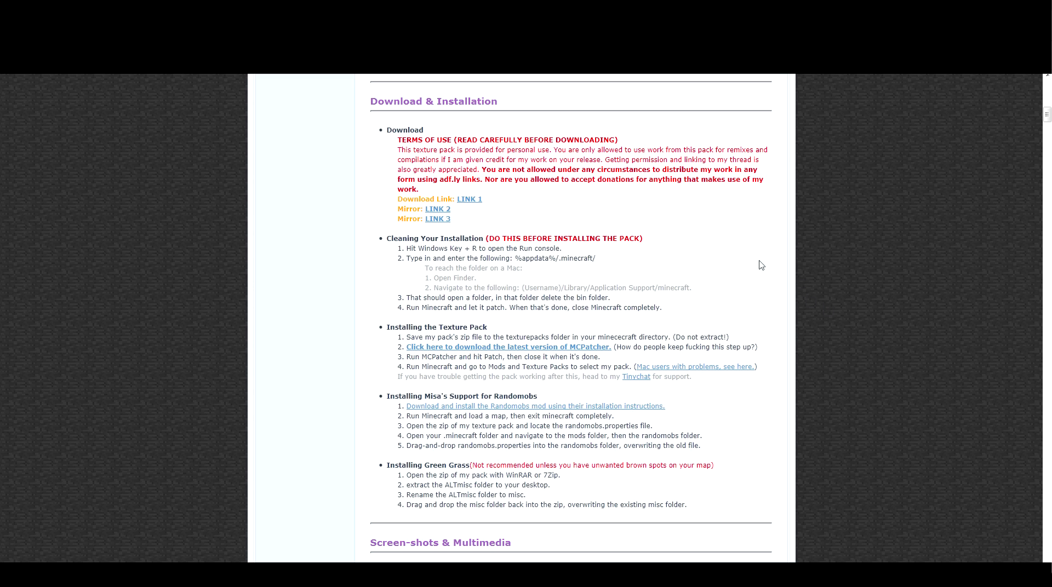
Step: Start downloading the Misa texture pack from LINK 1 in the forum thread
{"action": "left_click", "coordinate": [474, 202]}
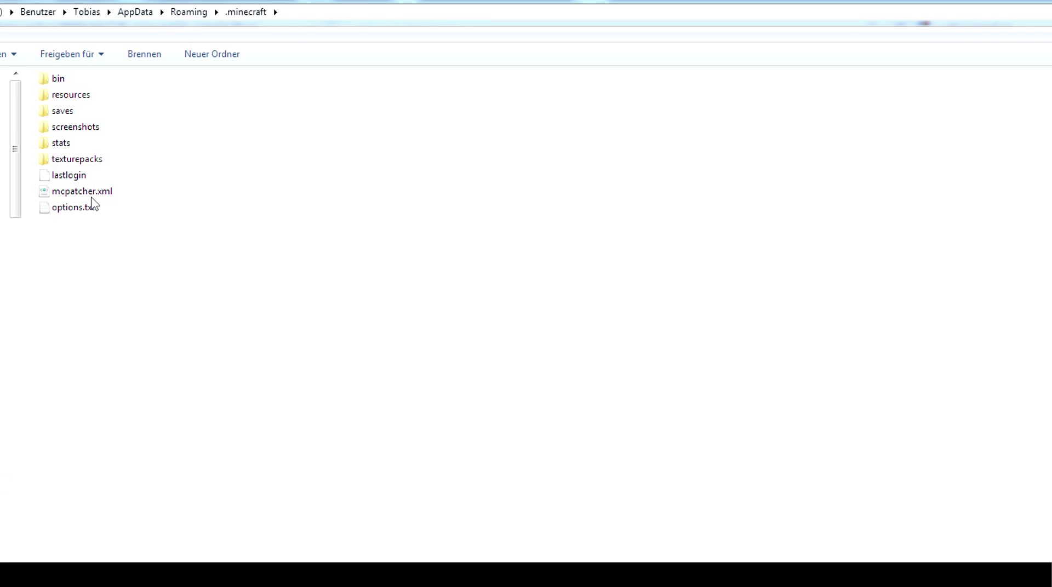
Step: Delete the bin folder from .minecraft and confirm moving it to the recycle bin
{"action": "left_click", "coordinate": [61, 80]}
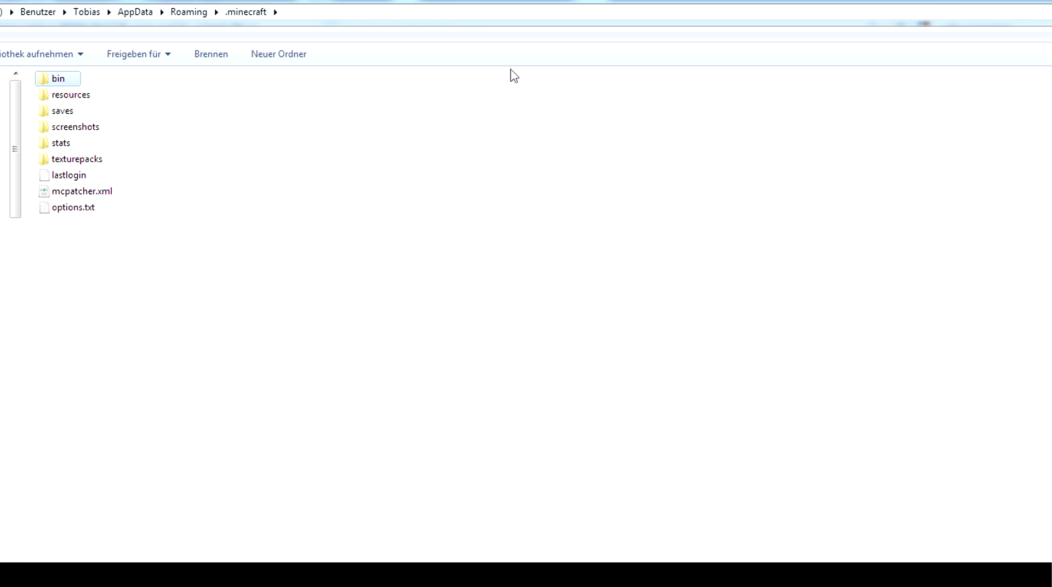
{"action": "key", "text": "s"}
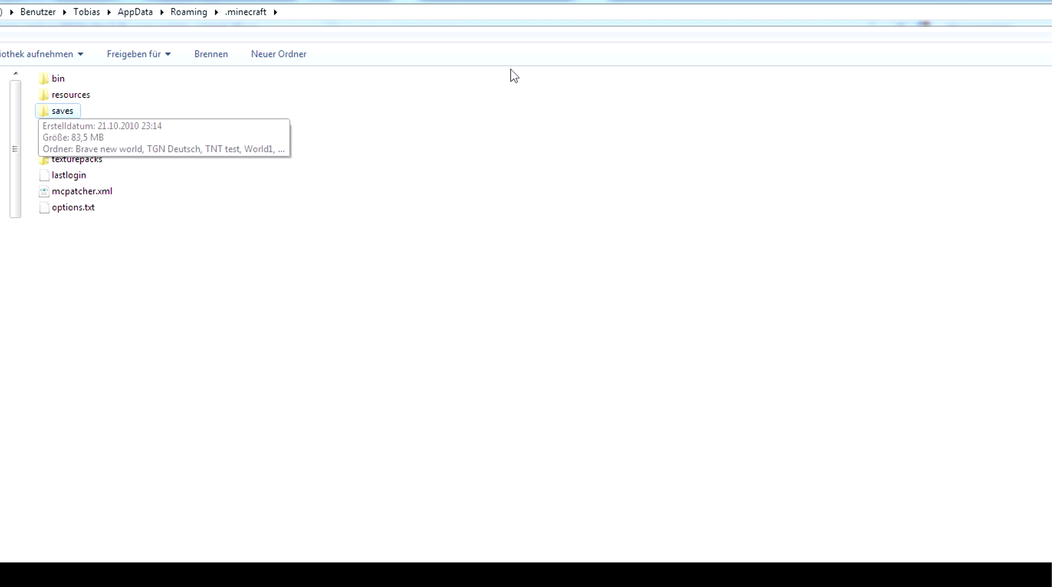
{"action": "key", "text": "b"}
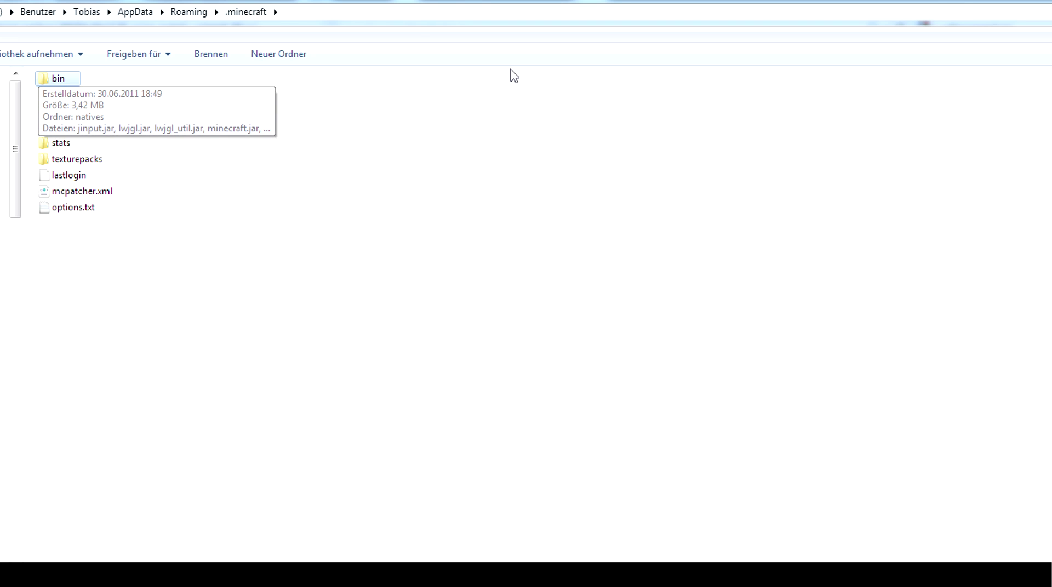
{"action": "key", "text": "Delete"}
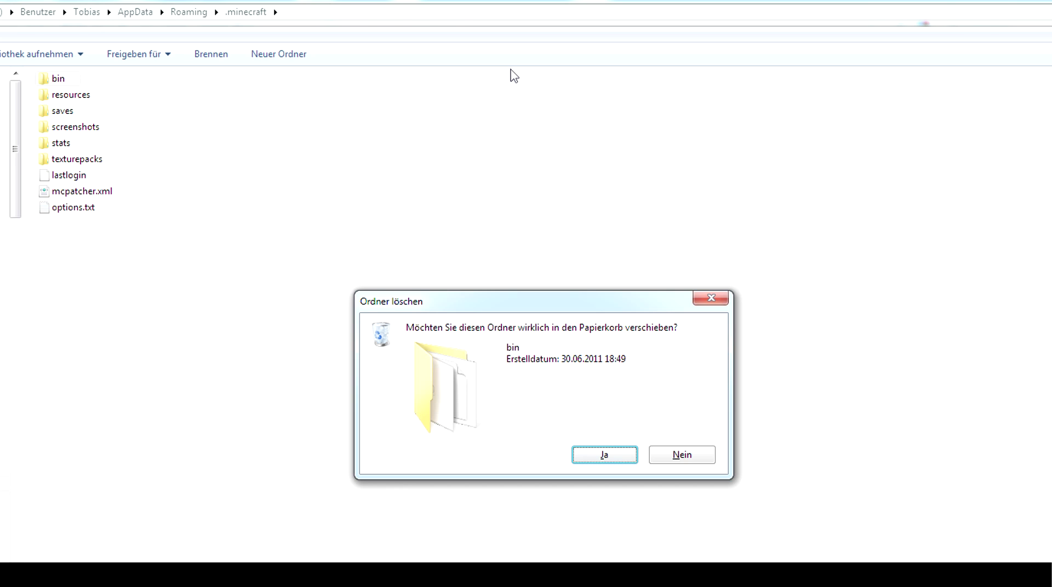
{"action": "key", "text": "Return"}
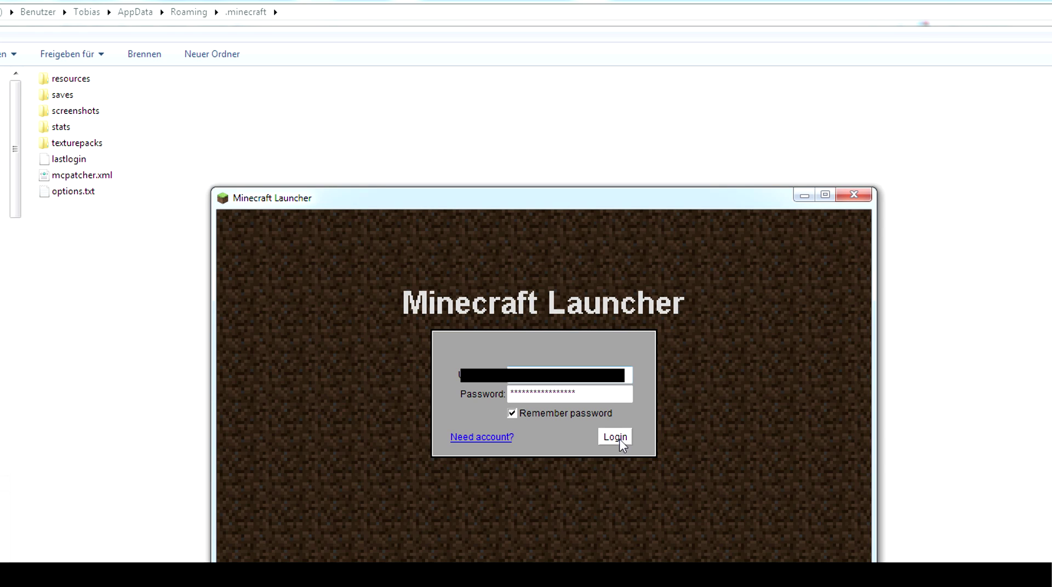
Step: Log in so Minecraft updates to Beta 1.7.2, then select Misa22.zip in downloads
{"action": "left_click", "coordinate": [615, 438]}
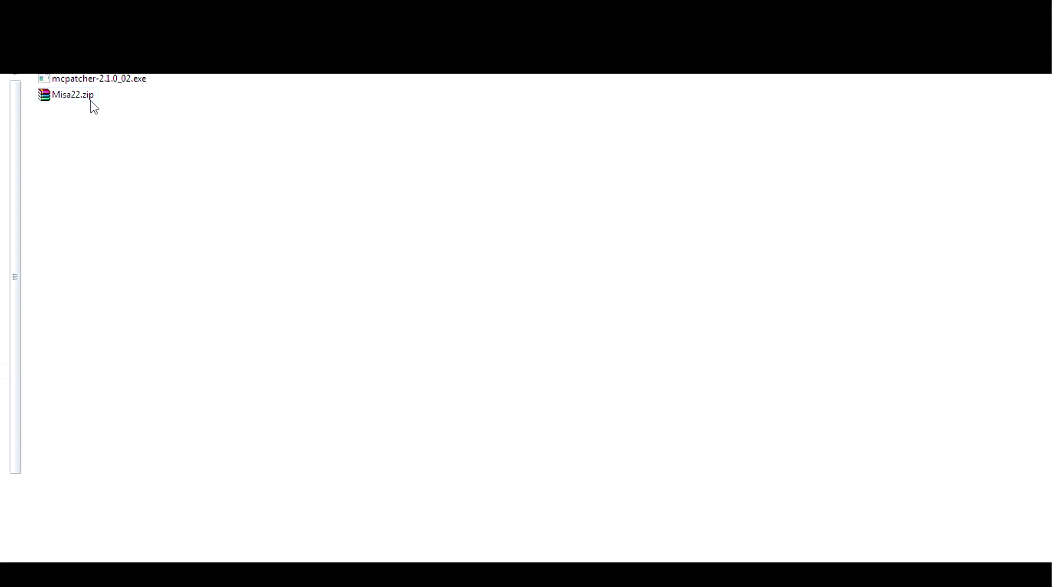
{"action": "left_click", "coordinate": [94, 99]}
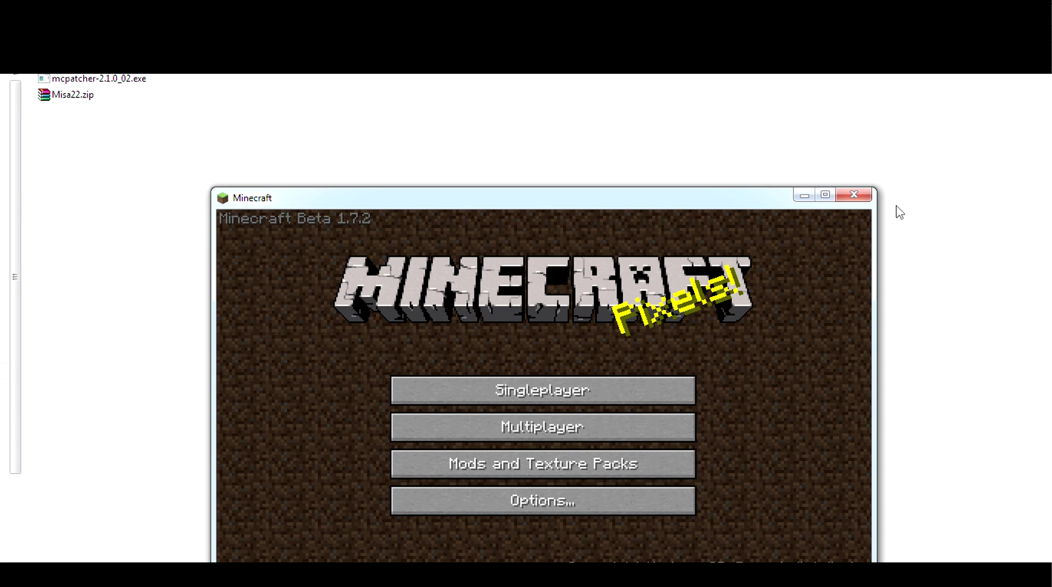
Step: Close the game and paste Misa22.zip into the .minecraft texturepacks folder
{"action": "left_click", "coordinate": [841, 197]}
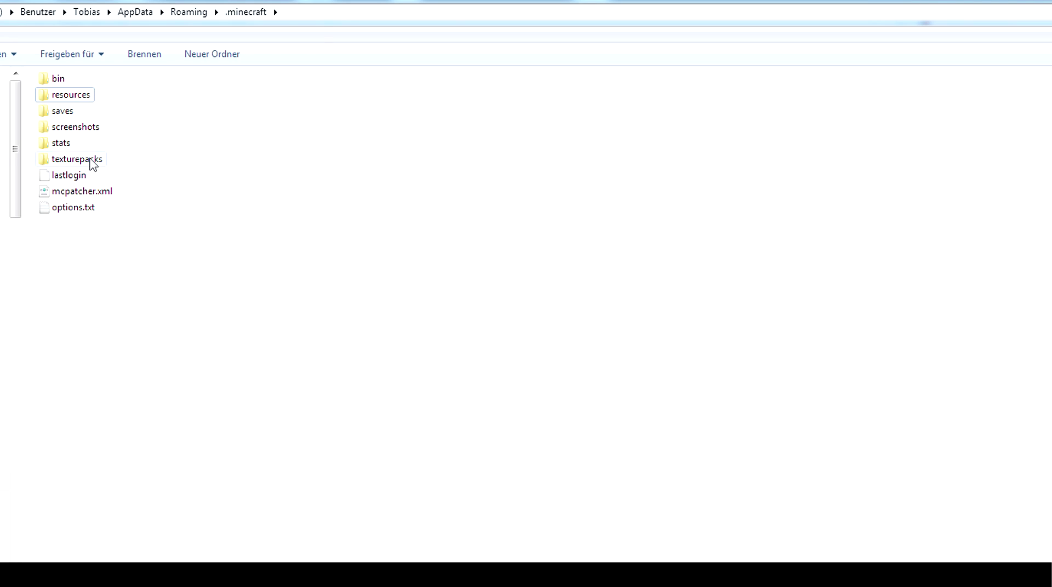
{"action": "double_click", "coordinate": [91, 159]}
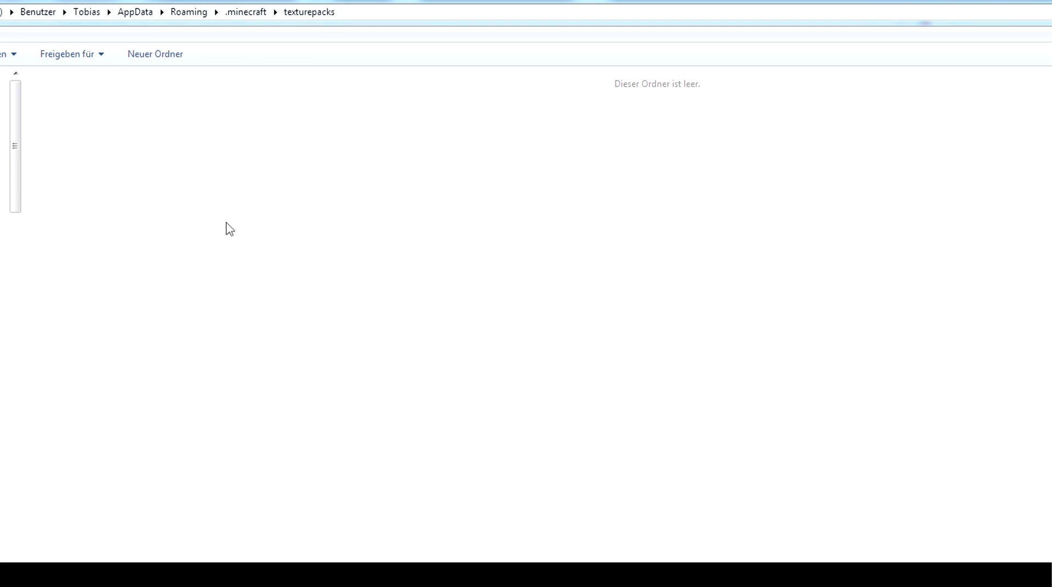
{"action": "key", "text": "ctrl+v"}
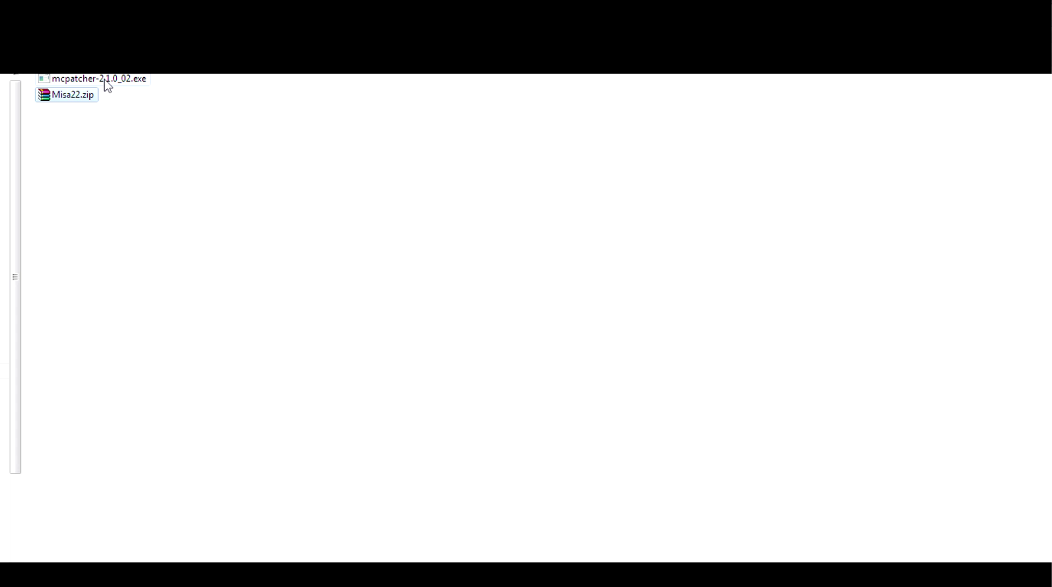
Step: Run mcpatcher-2.1.0_02.exe past the security warning, patch with HD Textures and HD Font, then close it
{"action": "double_click", "coordinate": [108, 81]}
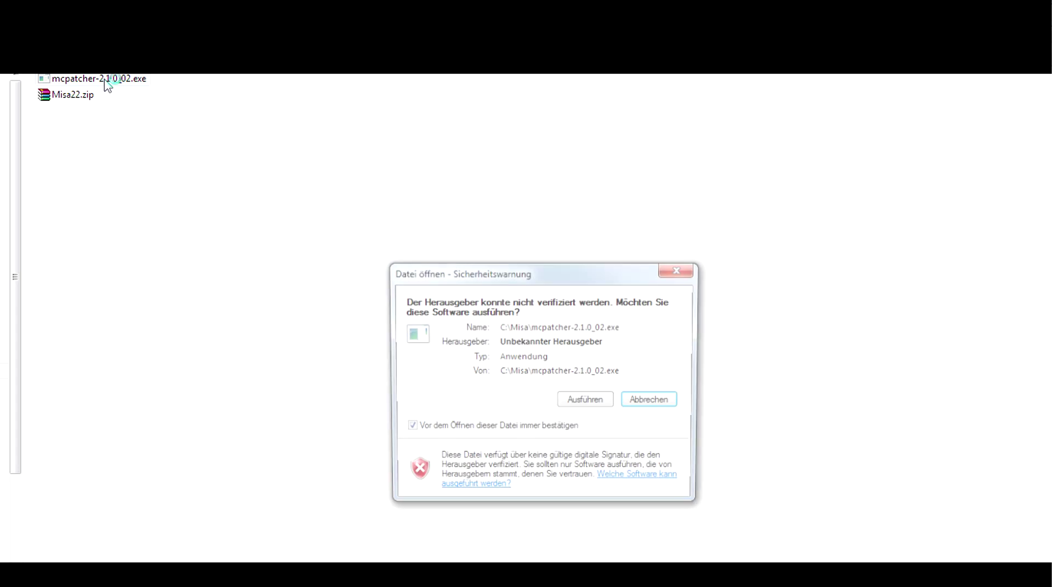
{"action": "left_click", "coordinate": [573, 399]}
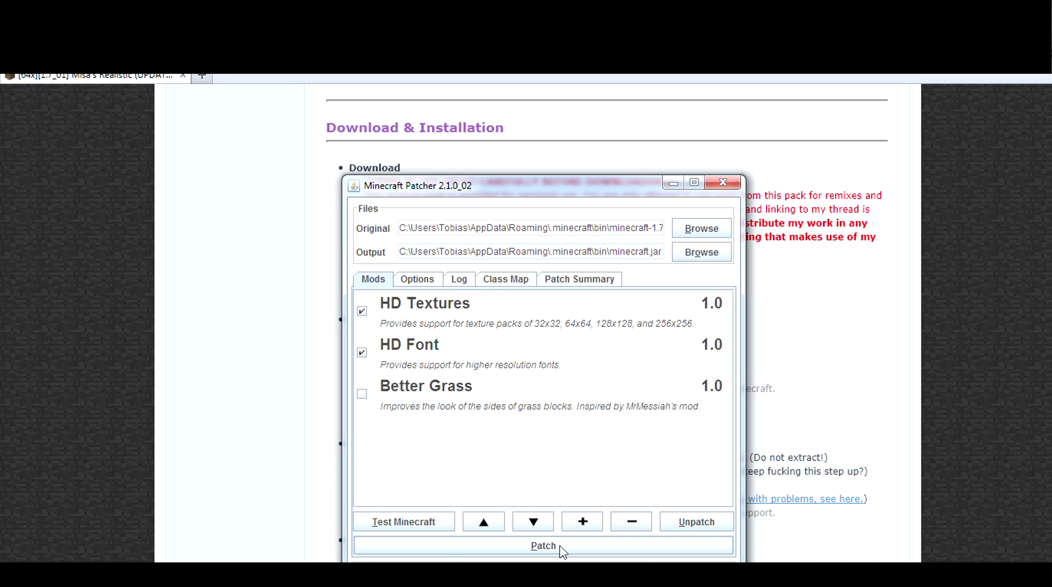
{"action": "left_click", "coordinate": [560, 546]}
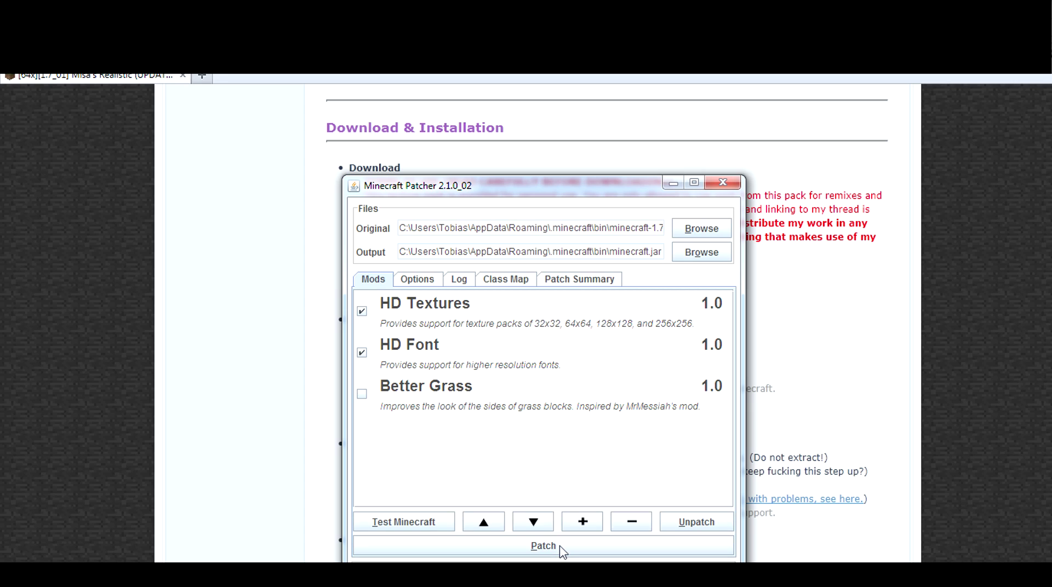
{"action": "left_click", "coordinate": [723, 184]}
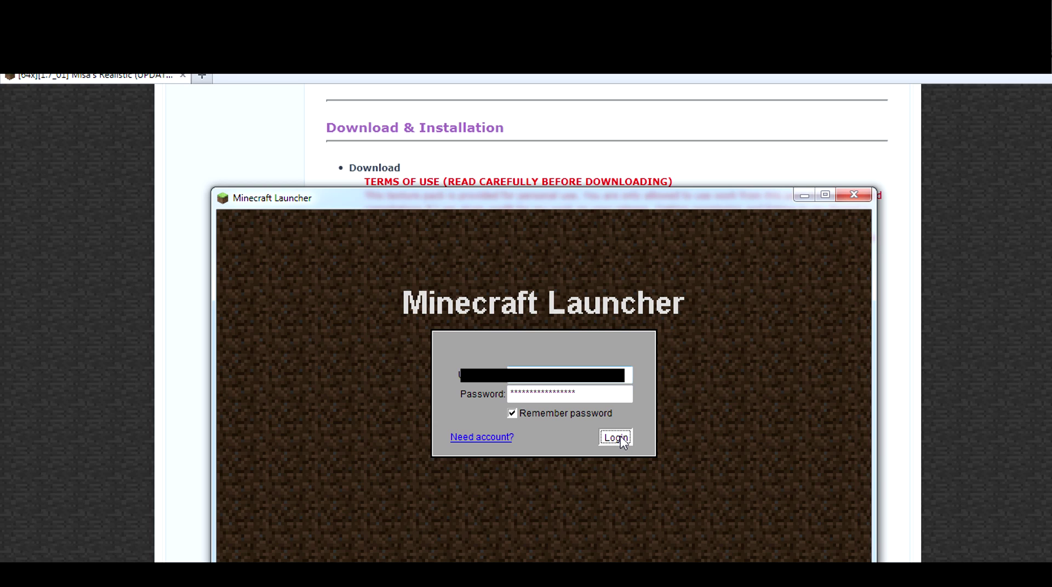
Step: Log in, pick Misa22.zip then Default under texture packs, and load a singleplayer world
{"action": "left_click", "coordinate": [620, 436]}
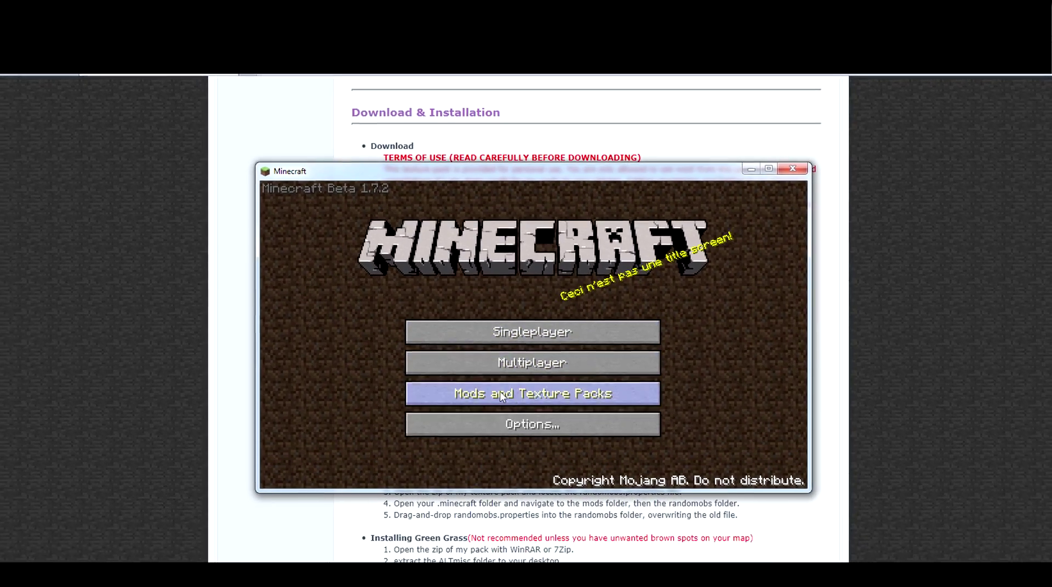
{"action": "left_click", "coordinate": [512, 383]}
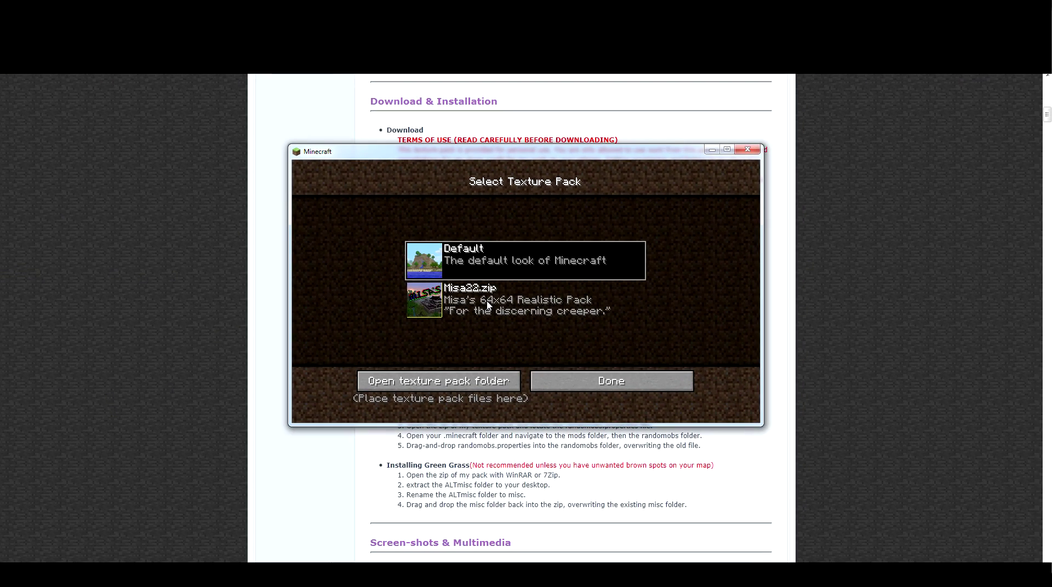
{"action": "left_click", "coordinate": [495, 290]}
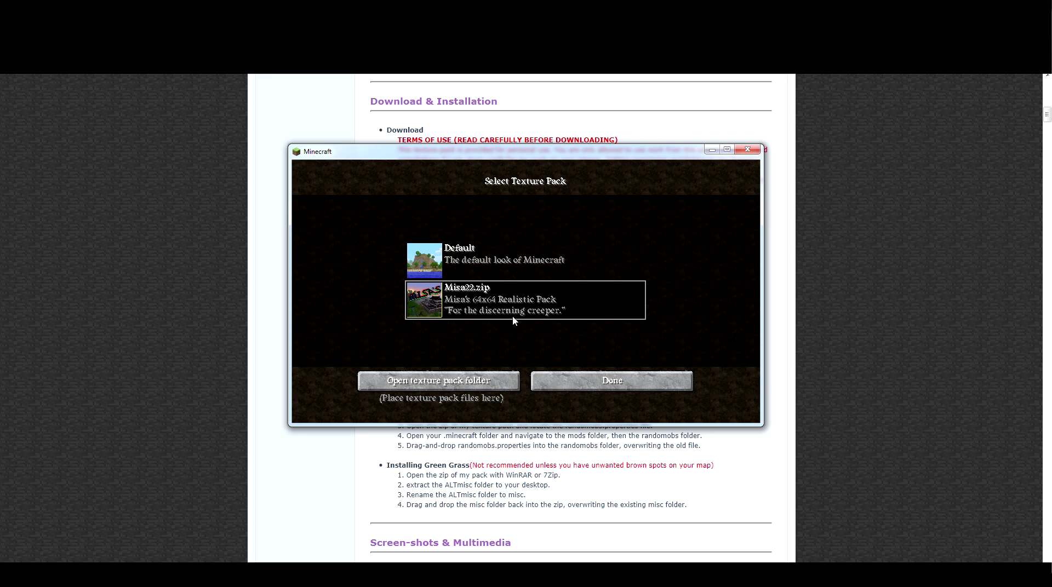
{"action": "left_click", "coordinate": [492, 257]}
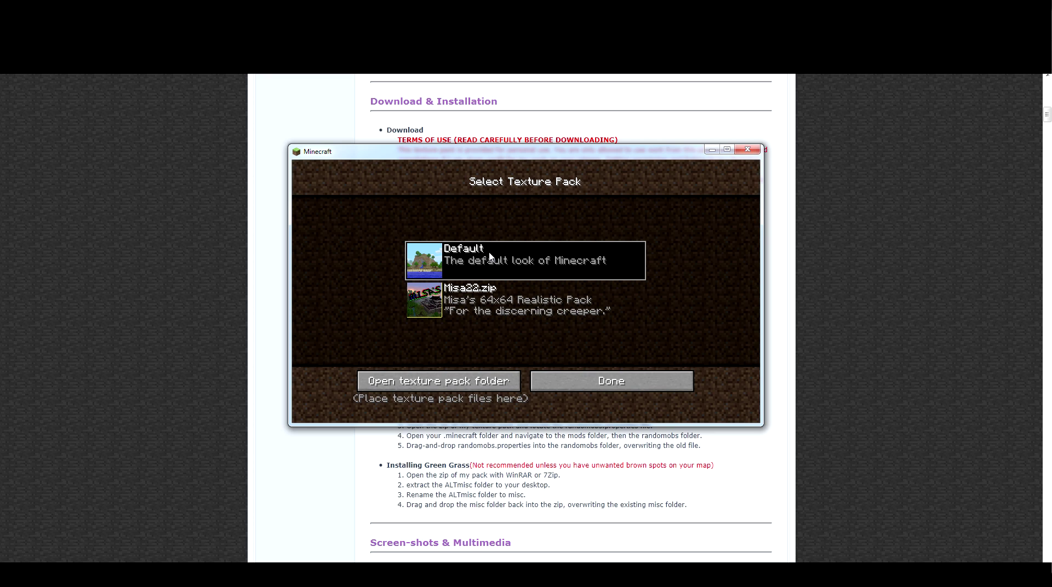
{"action": "left_click", "coordinate": [623, 384]}
{"action": "left_click", "coordinate": [523, 289]}
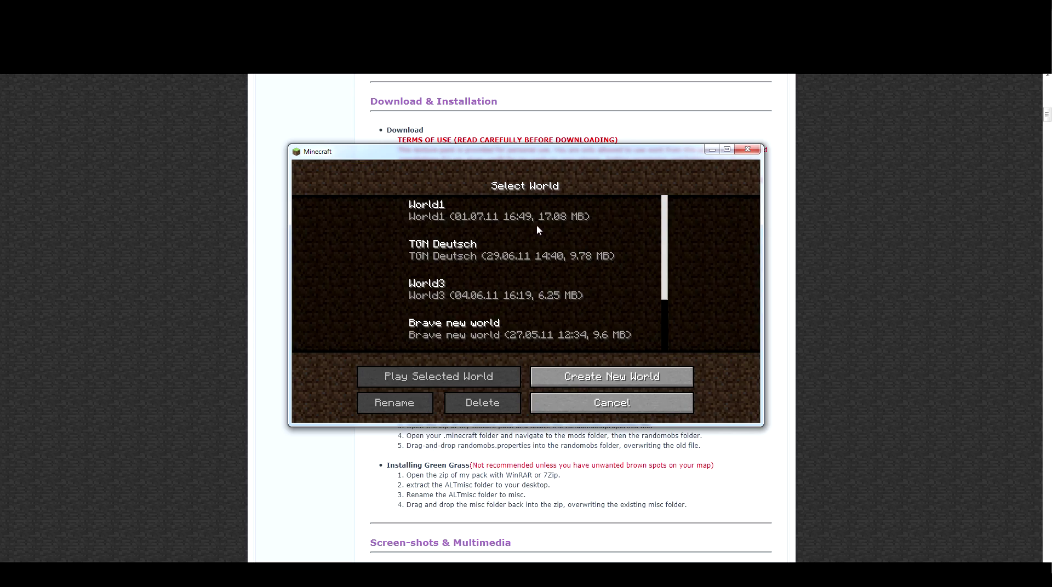
{"action": "double_click", "coordinate": [525, 222]}
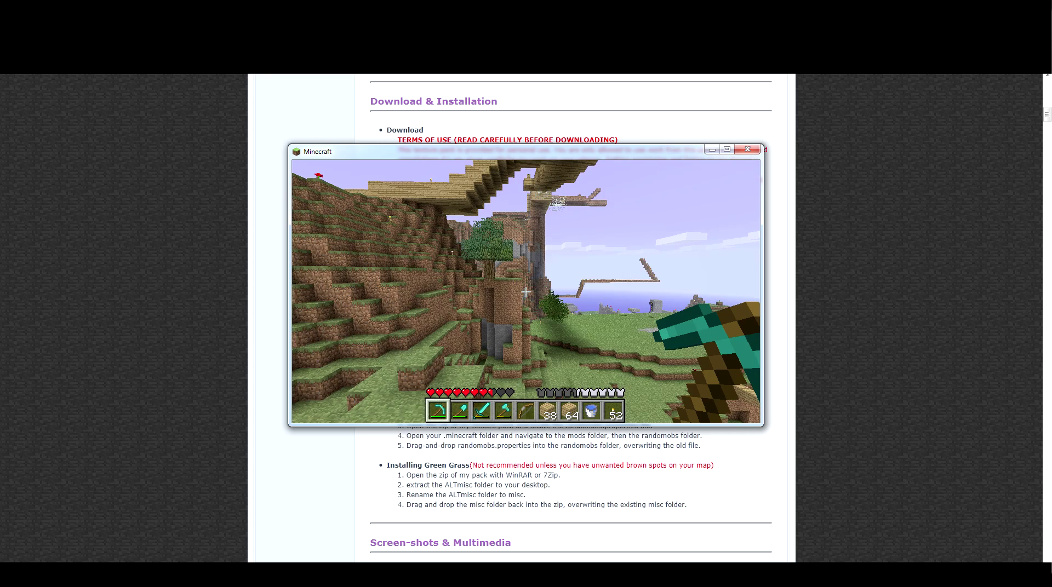
Step: Save and quit to title, select the Misa22.zip texture pack, and reload the saved world
{"action": "key", "text": "Escape"}
{"action": "left_click", "coordinate": [503, 350]}
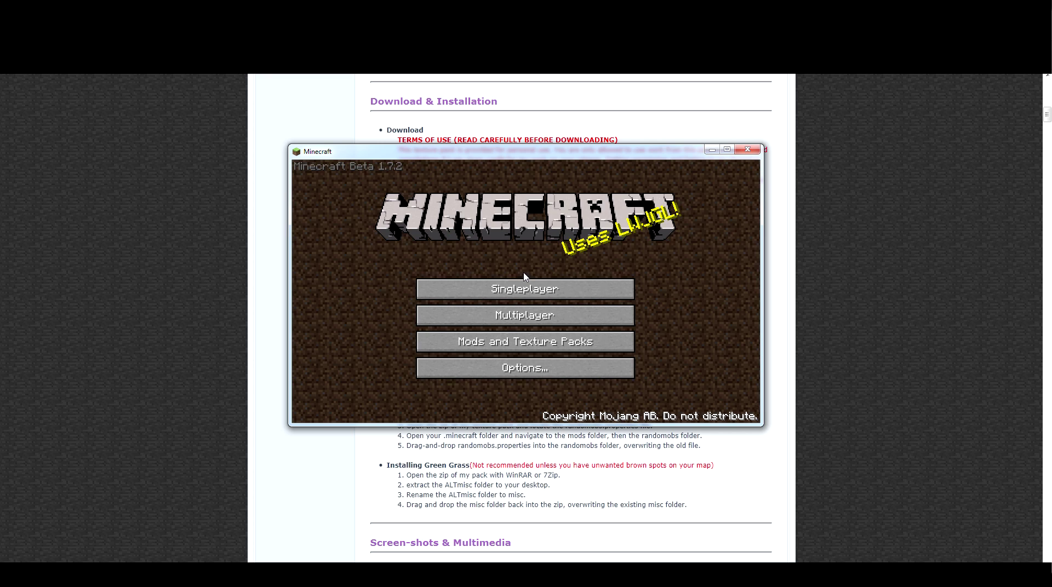
{"action": "left_click", "coordinate": [527, 344]}
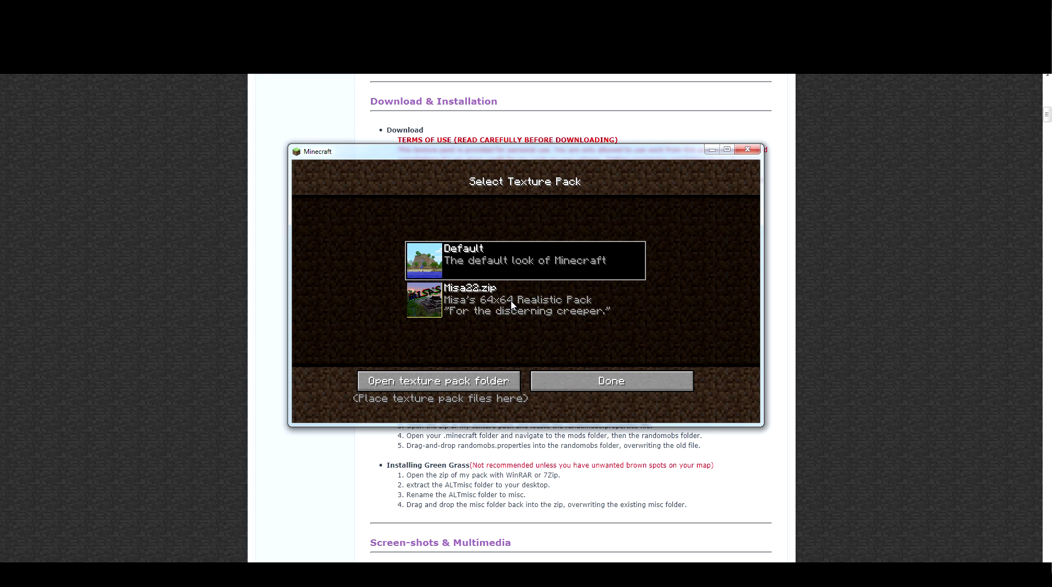
{"action": "left_click", "coordinate": [442, 314]}
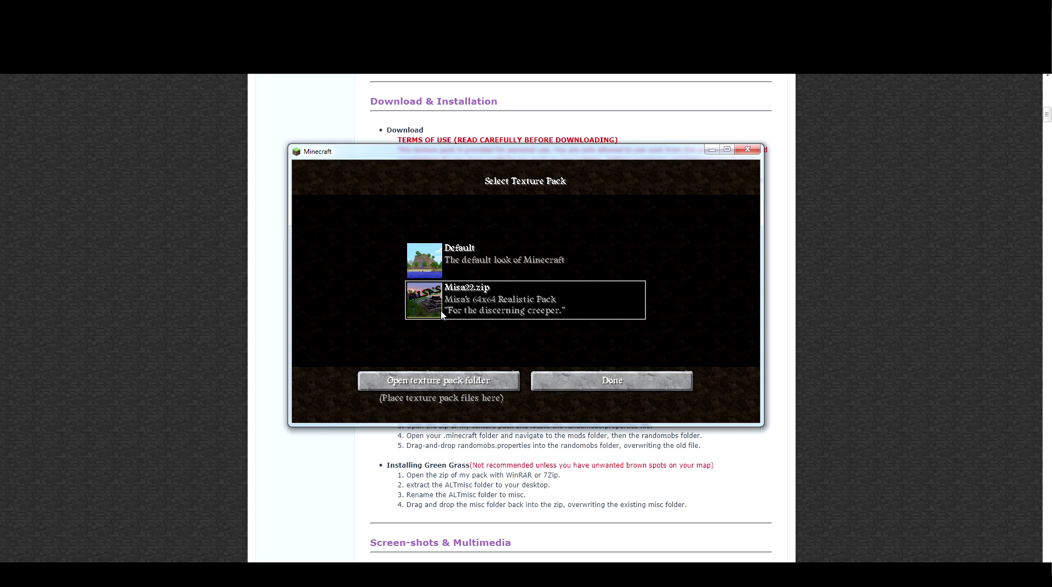
{"action": "left_click", "coordinate": [601, 386]}
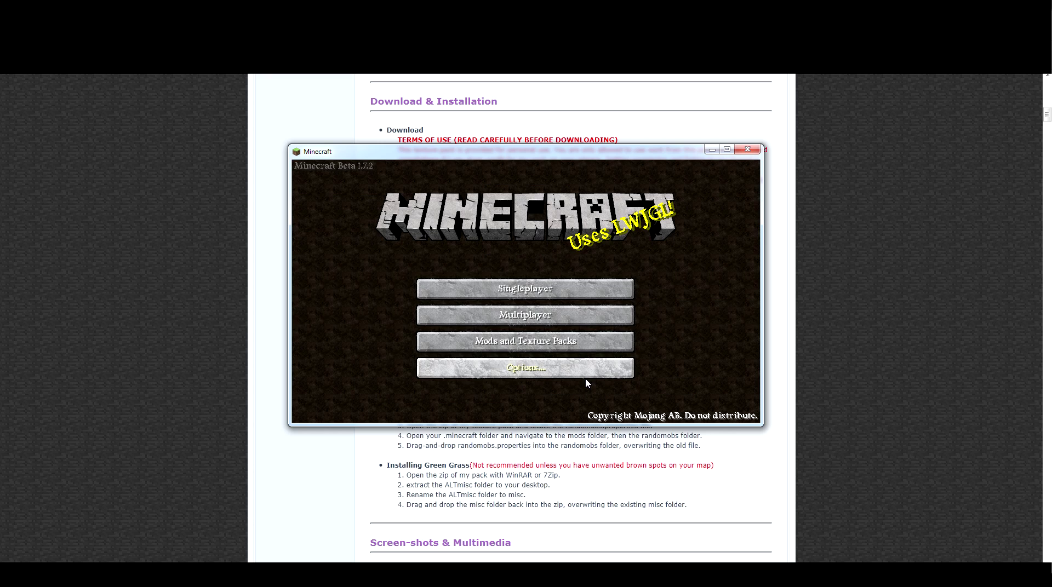
{"action": "left_click", "coordinate": [491, 290]}
{"action": "double_click", "coordinate": [476, 207]}
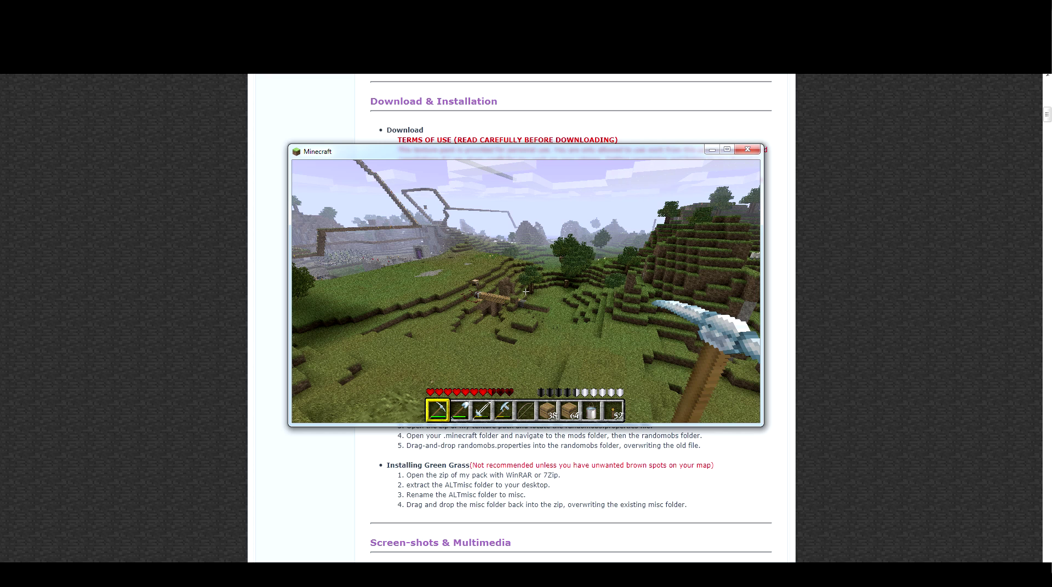
Step: Switch away from Minecraft and scroll the forum thread back to Download & Installation
{"action": "key", "text": "alt+Tab"}
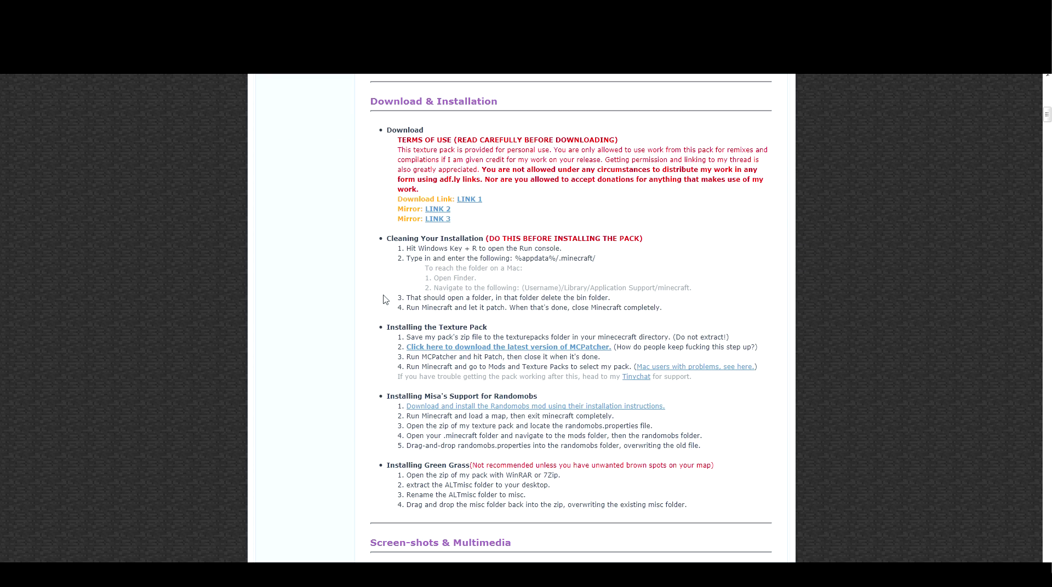
{"action": "scroll", "coordinate": [814, 268], "scroll_direction": "up", "scroll_amount": 5}
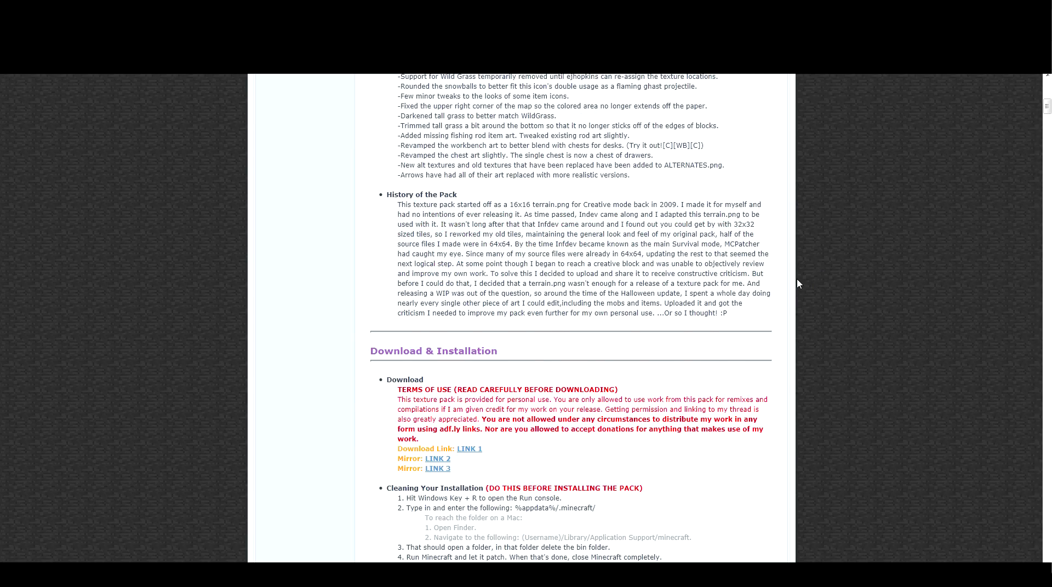
{"action": "scroll", "coordinate": [797, 282], "scroll_direction": "down", "scroll_amount": 5}
{"action": "scroll", "coordinate": [786, 279], "scroll_direction": "down", "scroll_amount": 1}
{"action": "scroll", "coordinate": [772, 285], "scroll_direction": "up", "scroll_amount": 1}
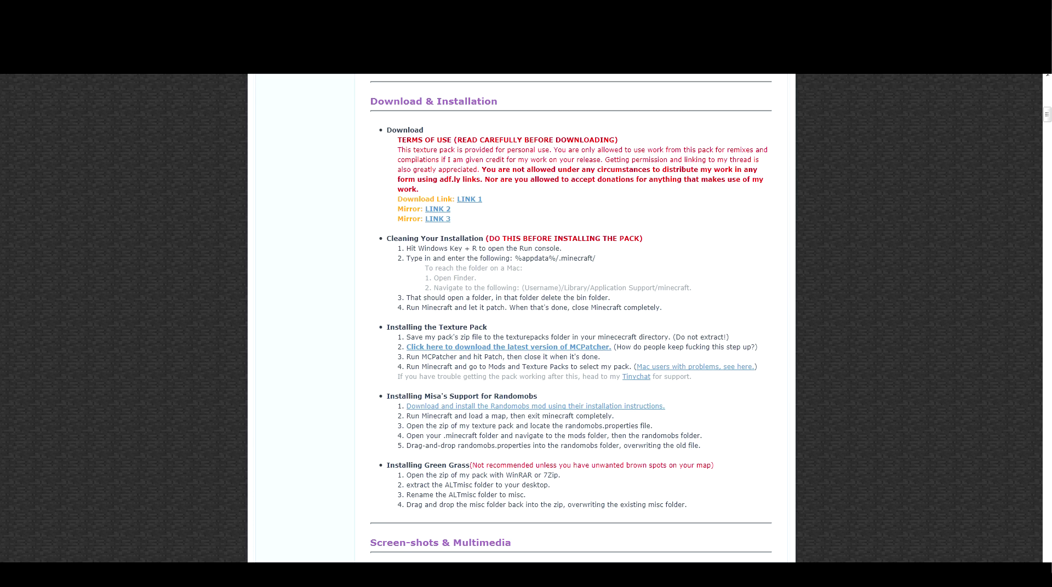